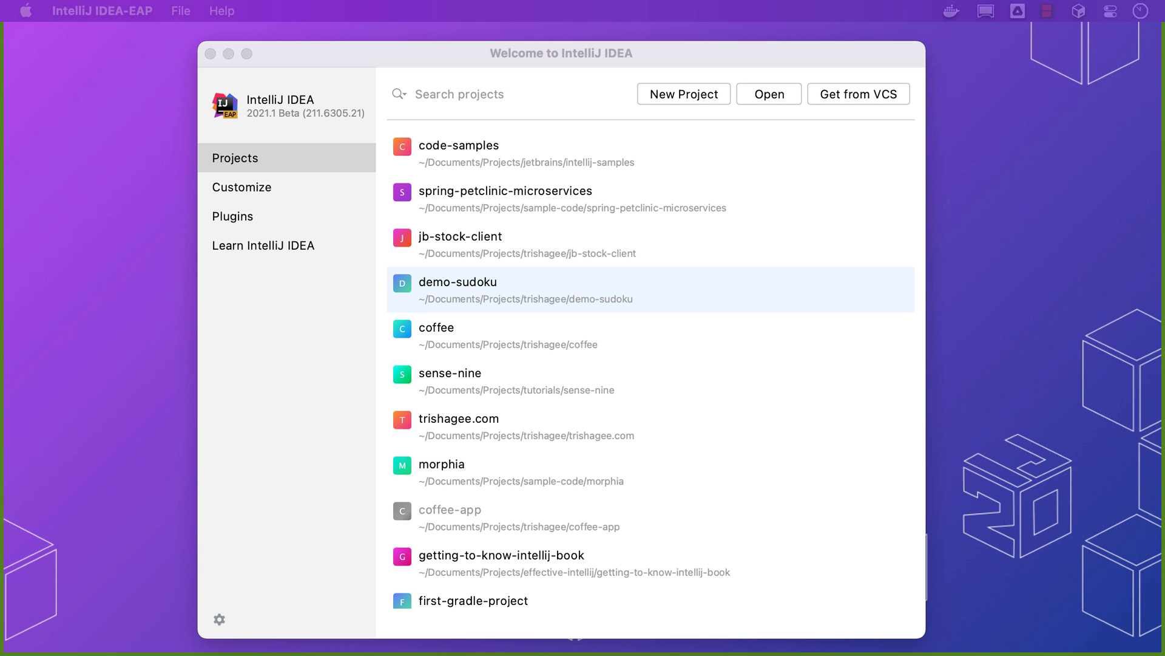
Log in to the jetbrains.team Space organization from Get from VCS, authorizing in the browser
left_click(844, 93)
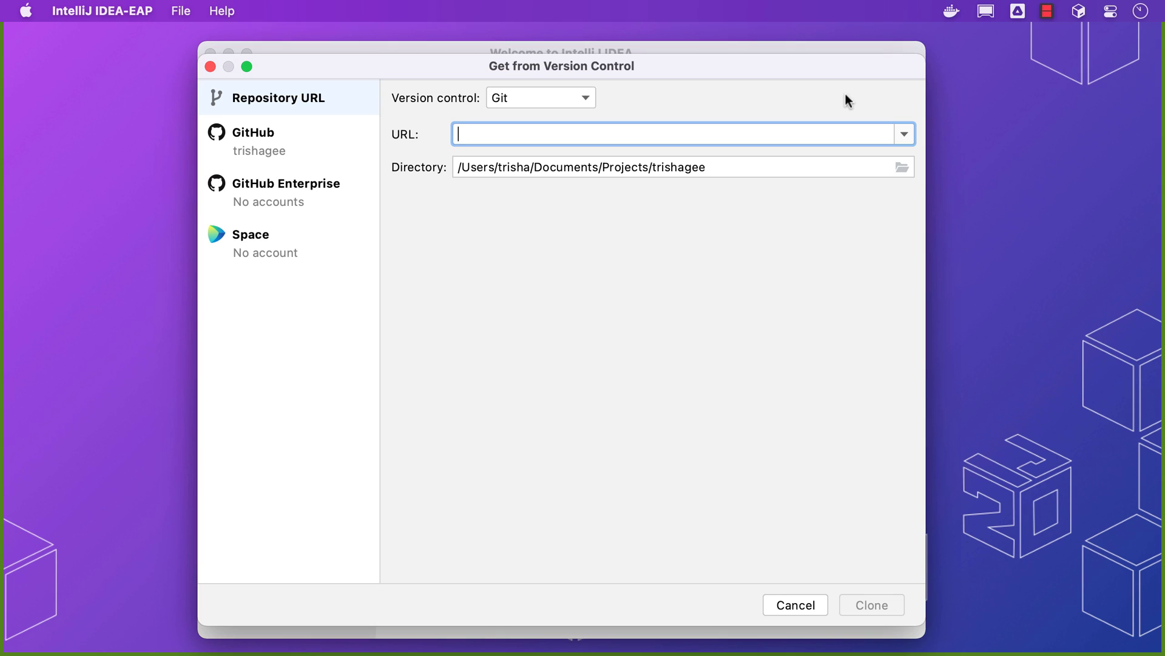
left_click(299, 252)
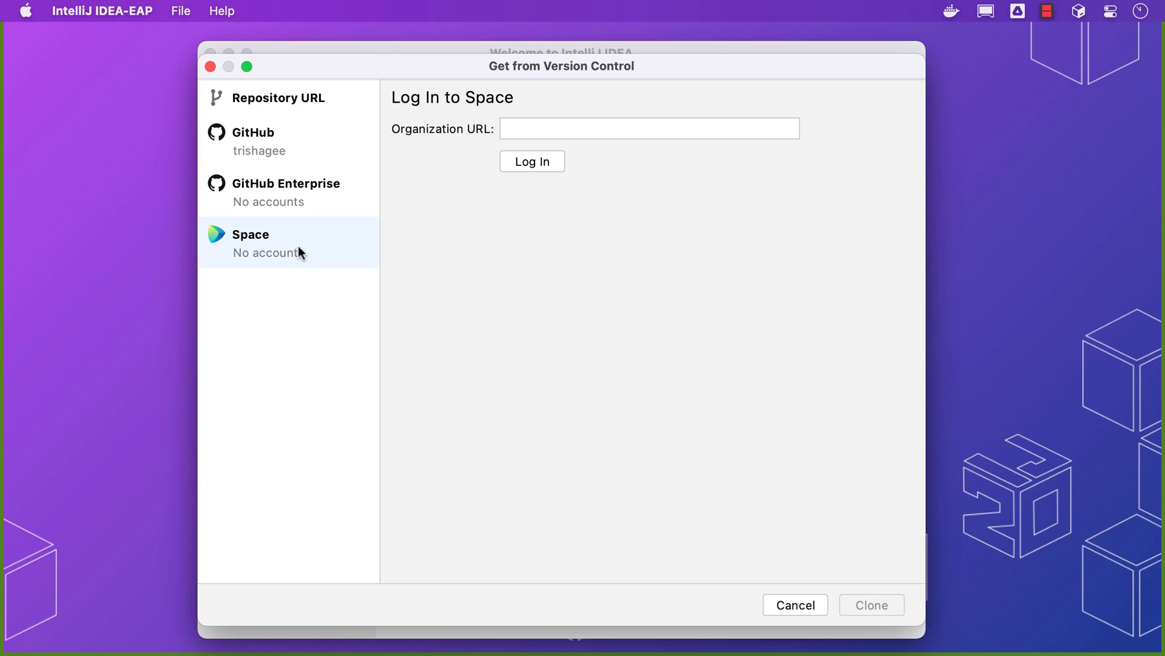
left_click(586, 132)
type("https://jetbrains.team/")
left_click(532, 162)
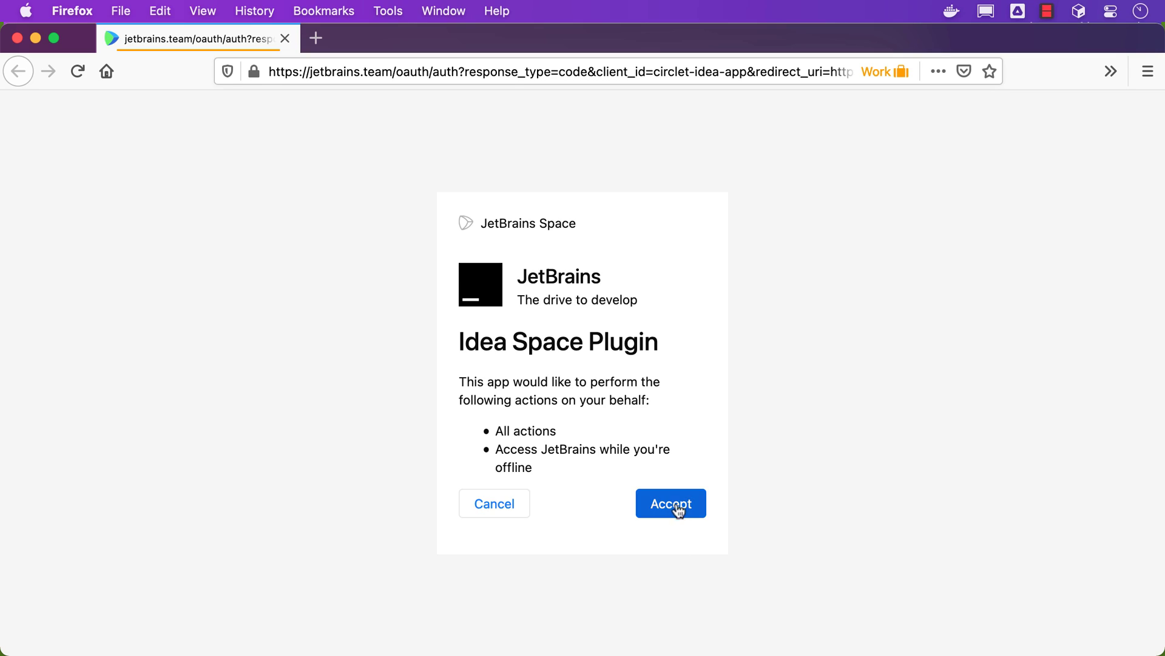
left_click(676, 508)
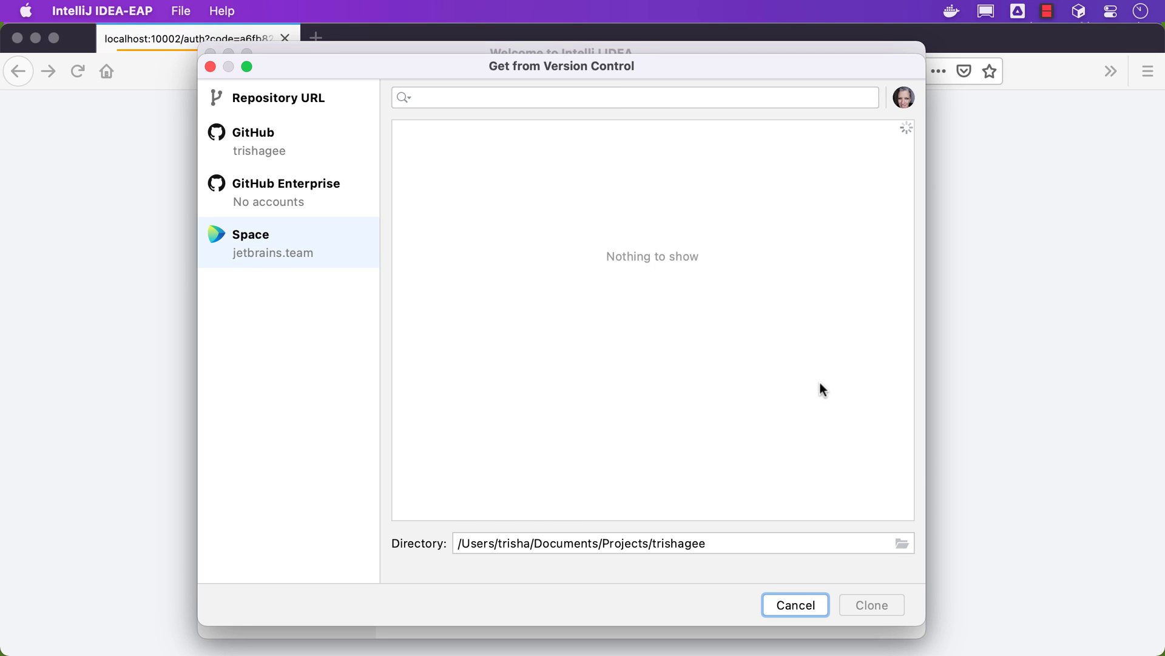
Clone the public-blogs repository into a jetbrains folder instead of trishagee
left_click(286, 39)
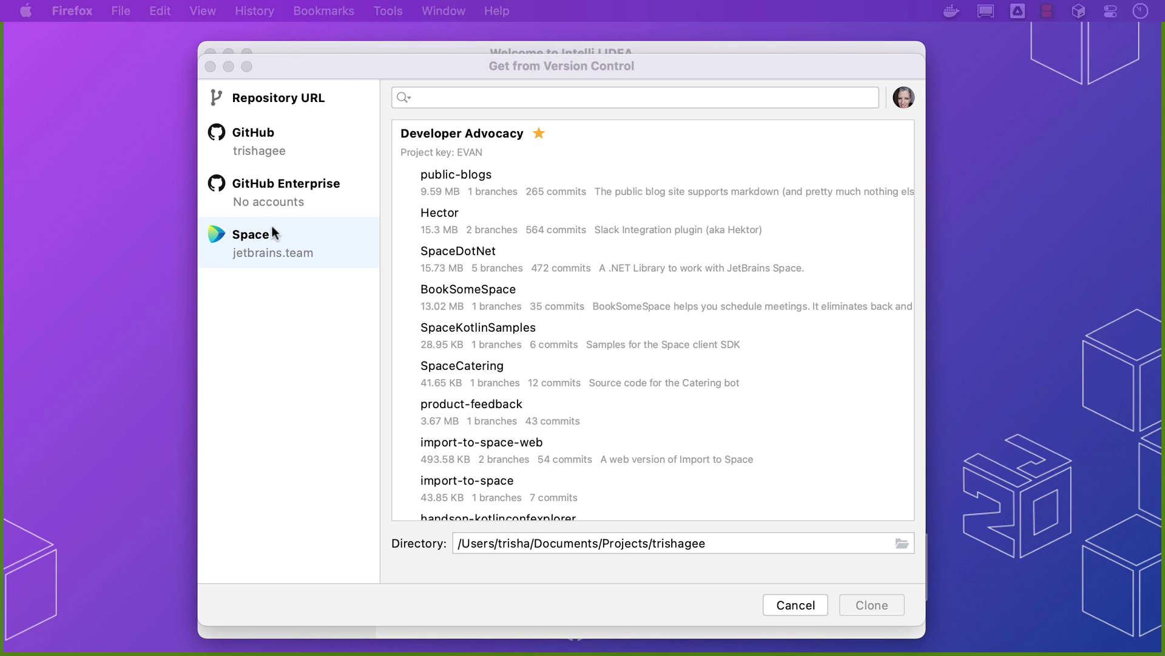
left_click(538, 187)
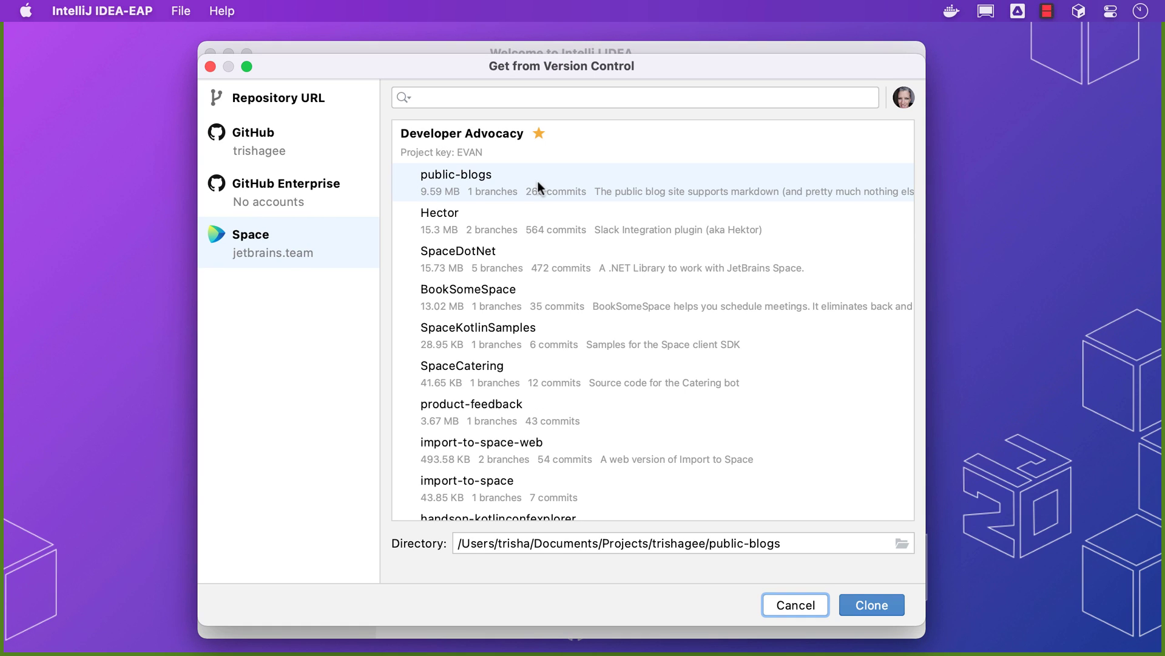
double_click(680, 543)
type("je")
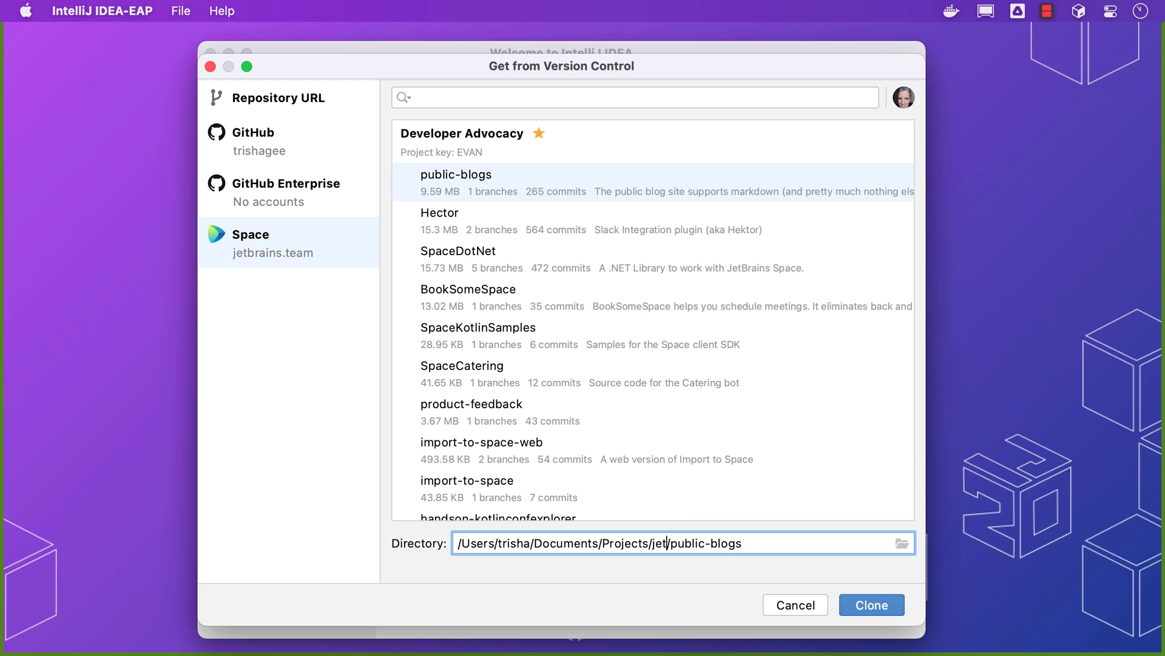
type("tbrains")
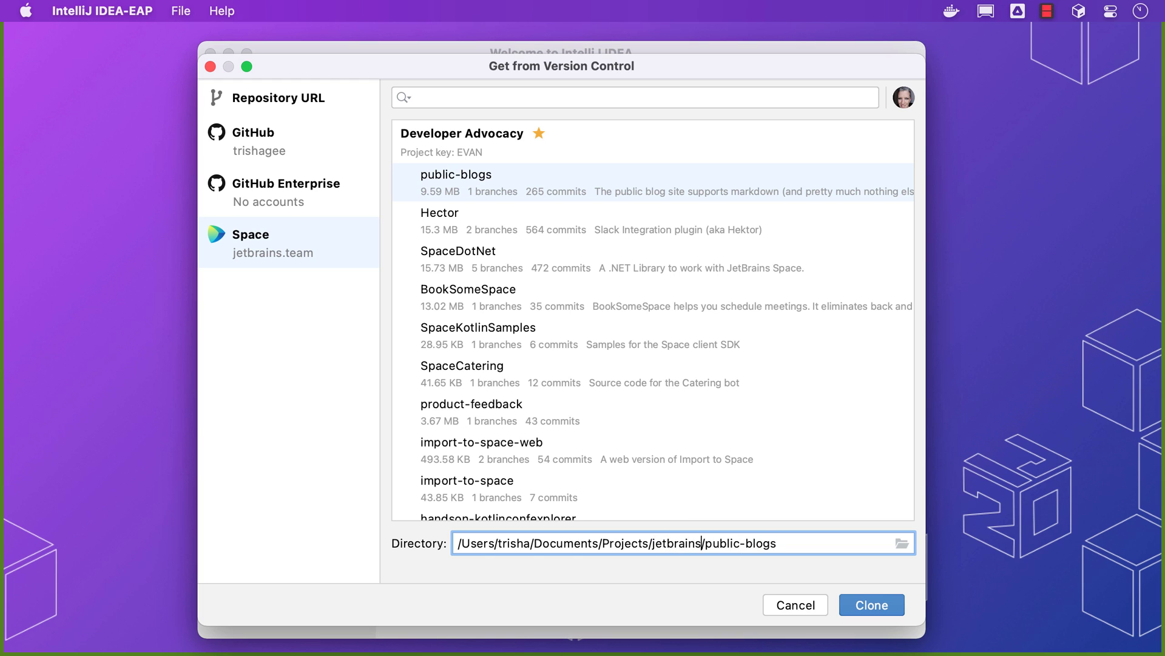
key("Return")
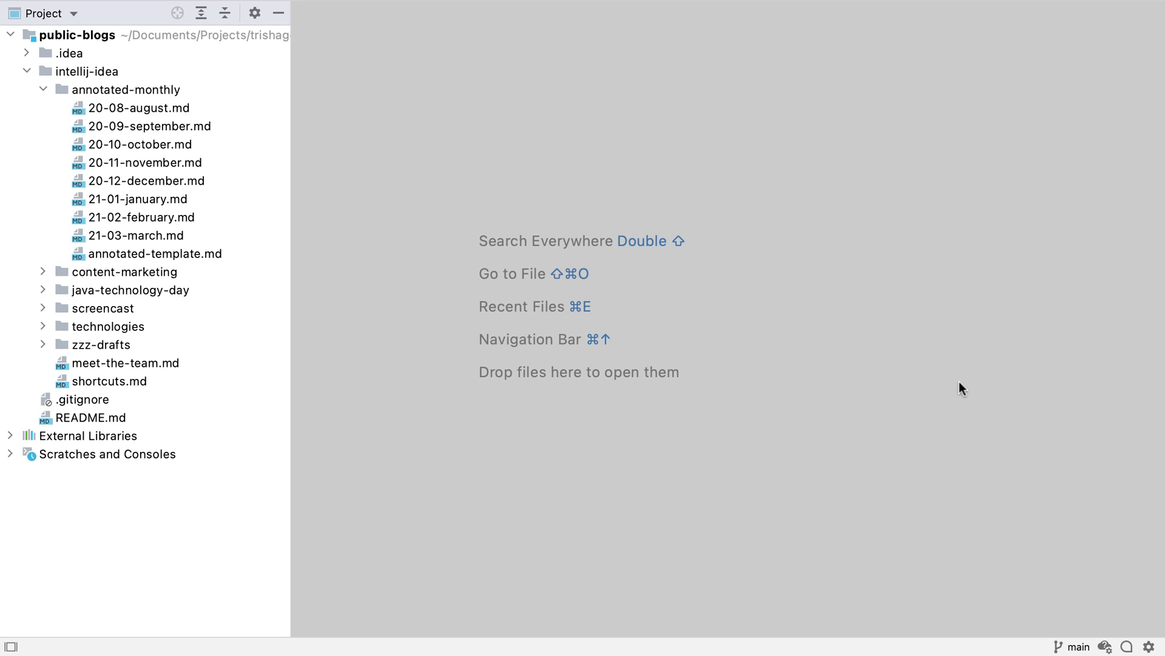
Show the Git log and view the latest commit on Space
key("super+9")
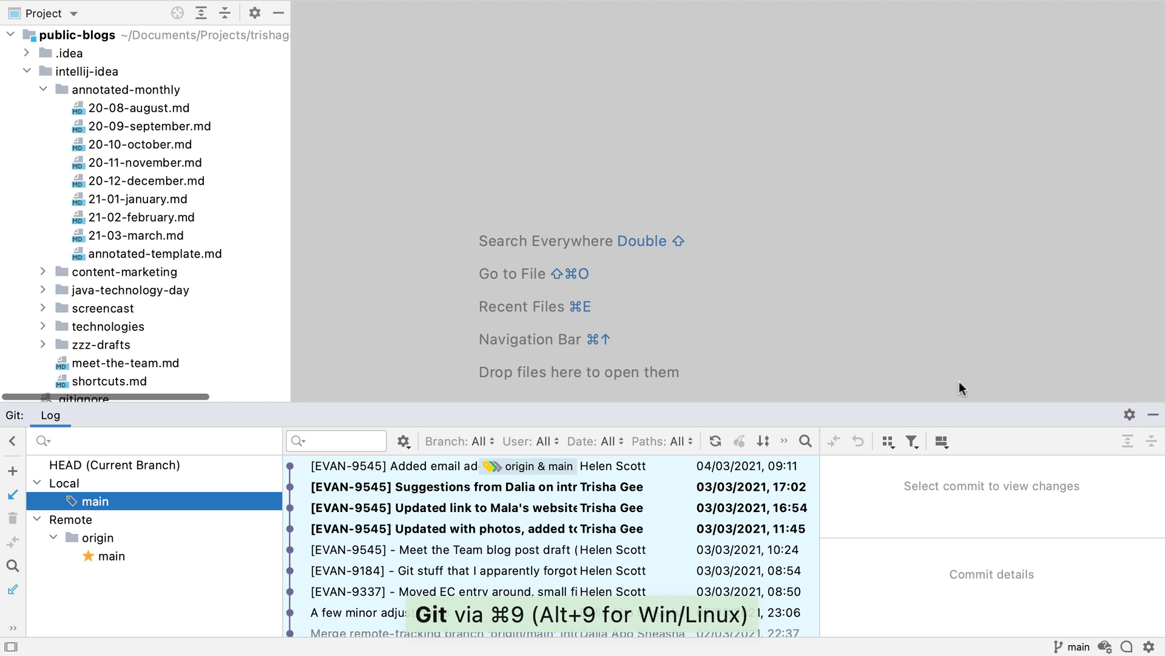
right_click(540, 466)
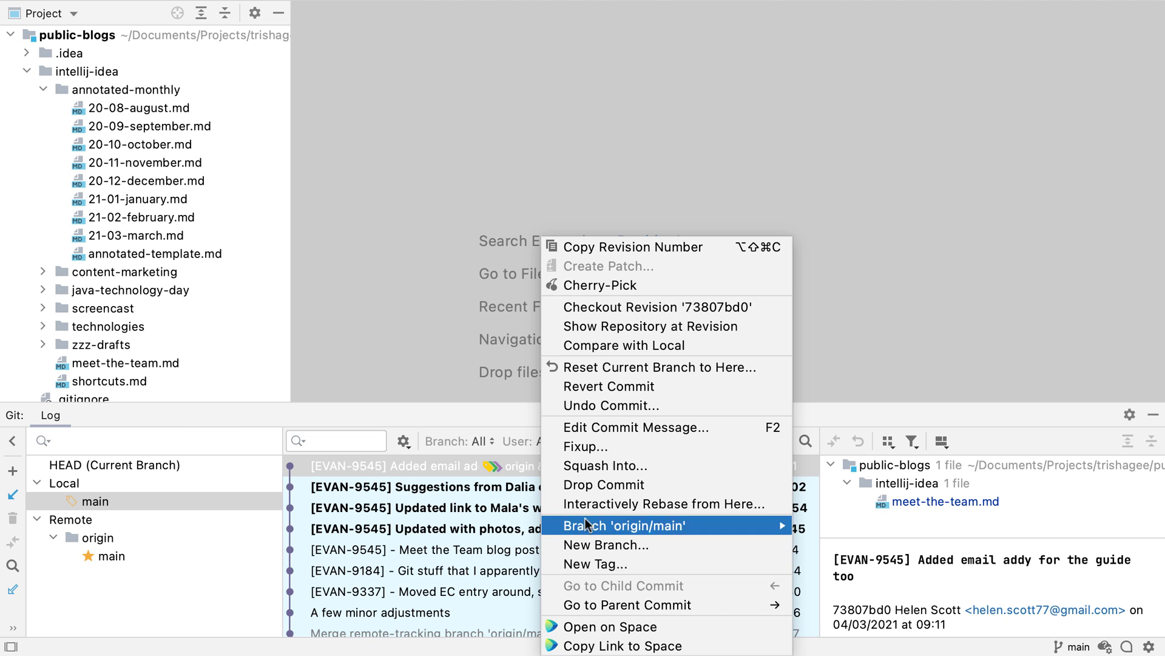
left_click(627, 627)
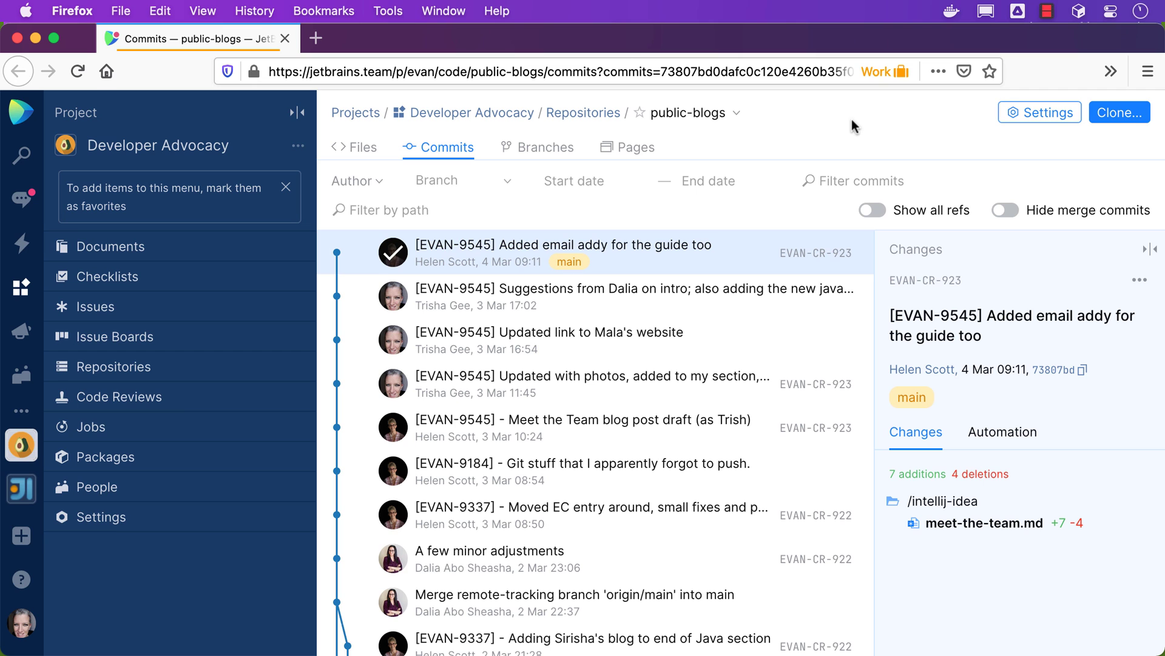
key("ctrl+Right")
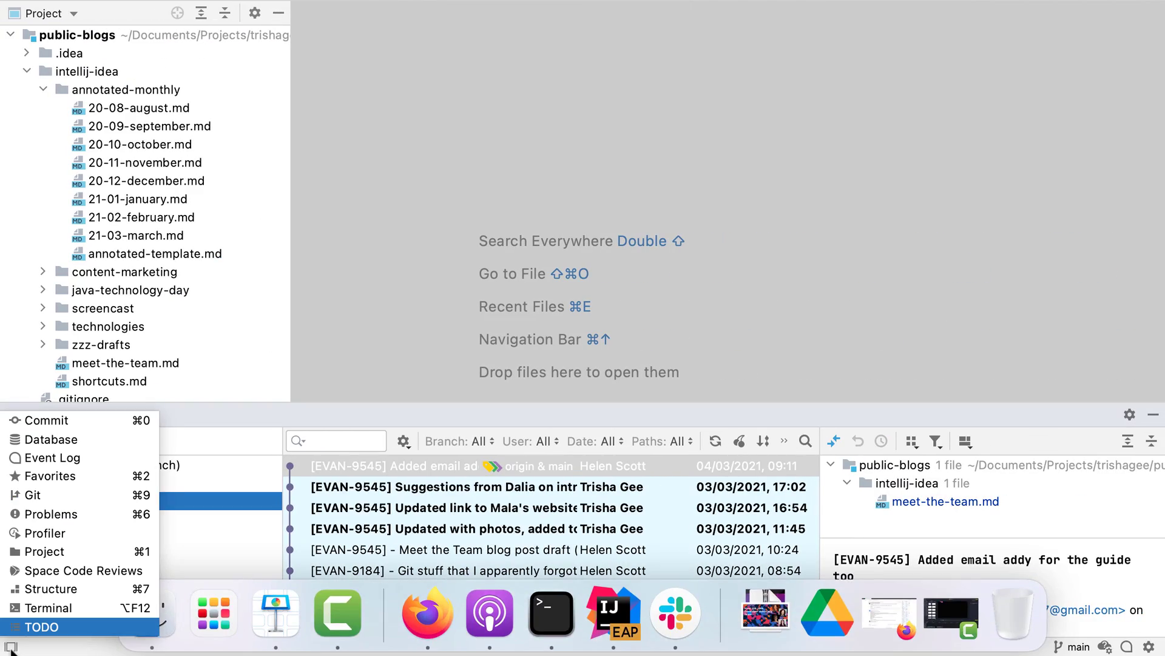
mouse_move(11, 646)
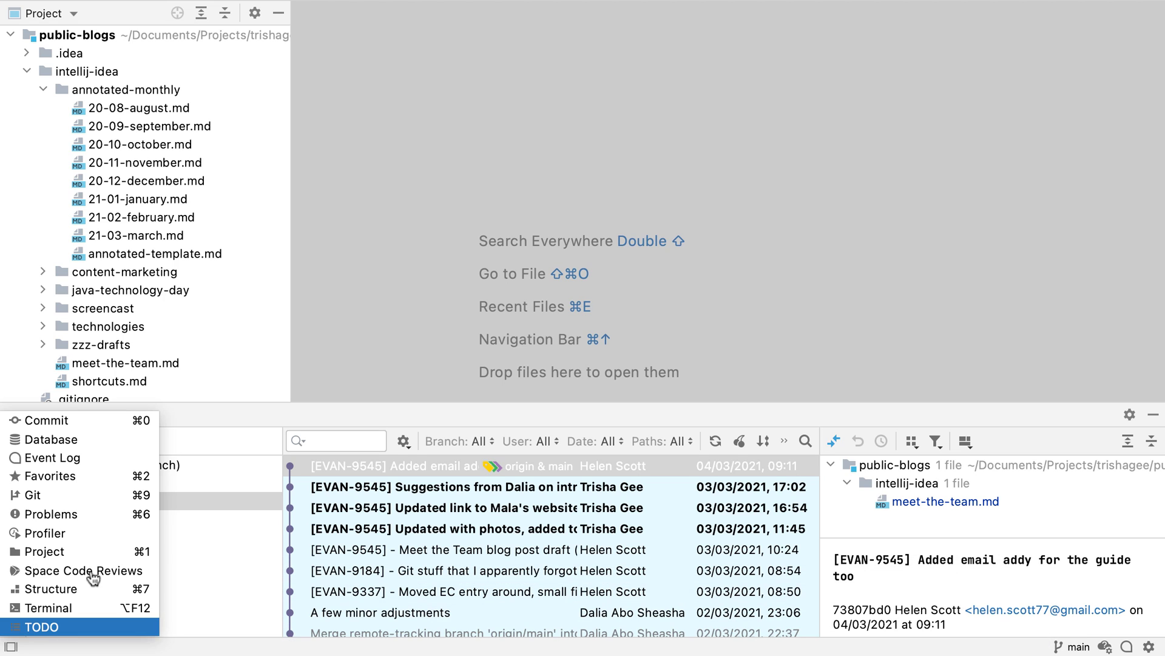
List only closed reviews in the Space Code Reviews tool window
left_click(91, 570)
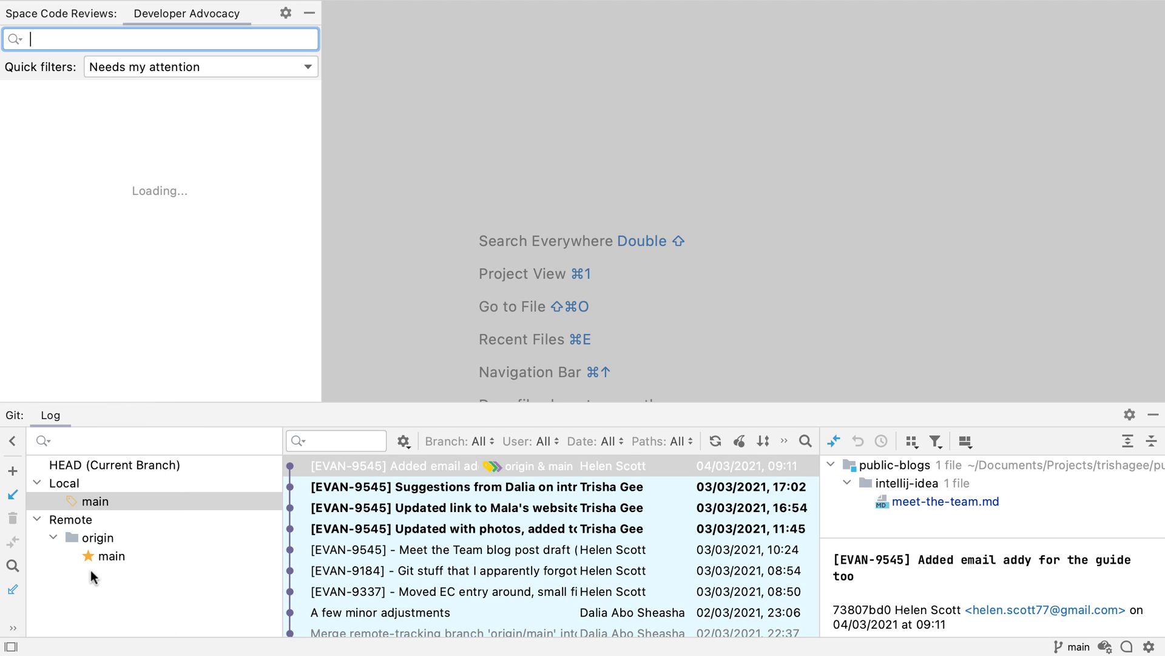
left_click(202, 65)
left_click(206, 92)
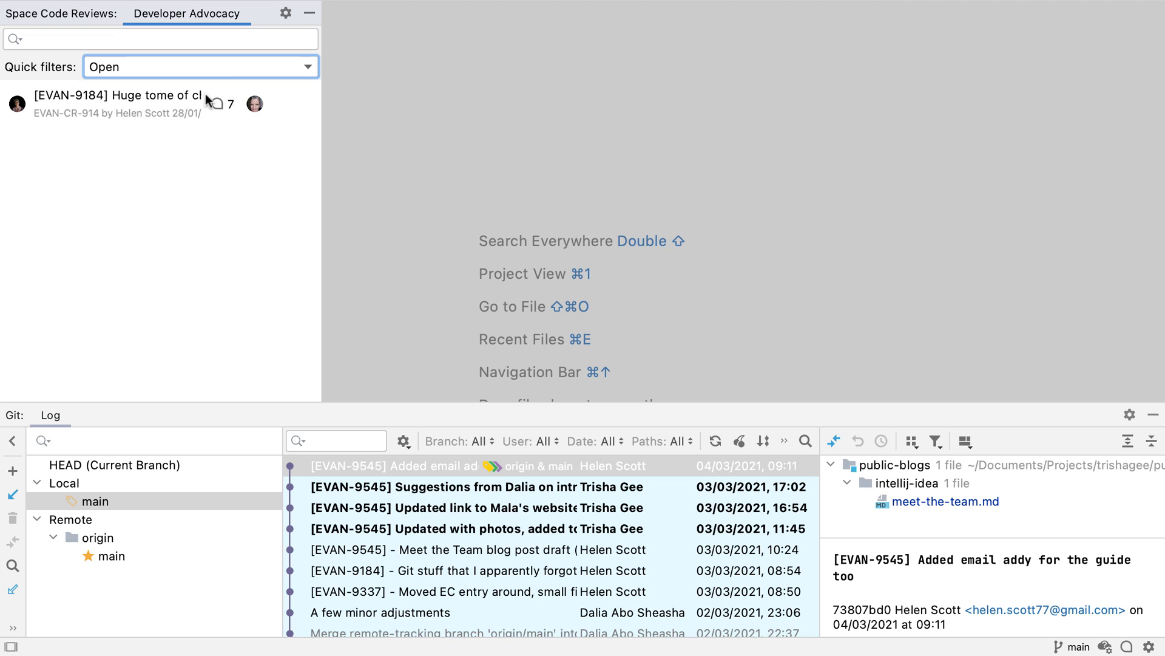
left_click(229, 68)
left_click(207, 173)
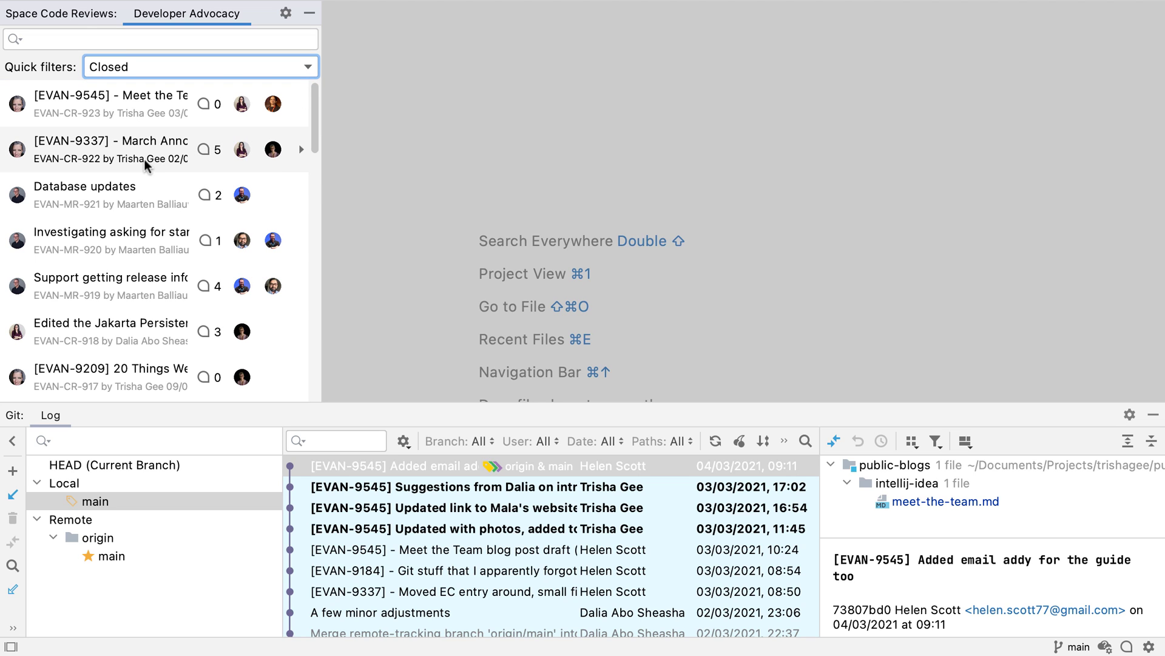
Open the March Annotated Monthly review and enlarge its details to show authors and reviewers
left_click(145, 159)
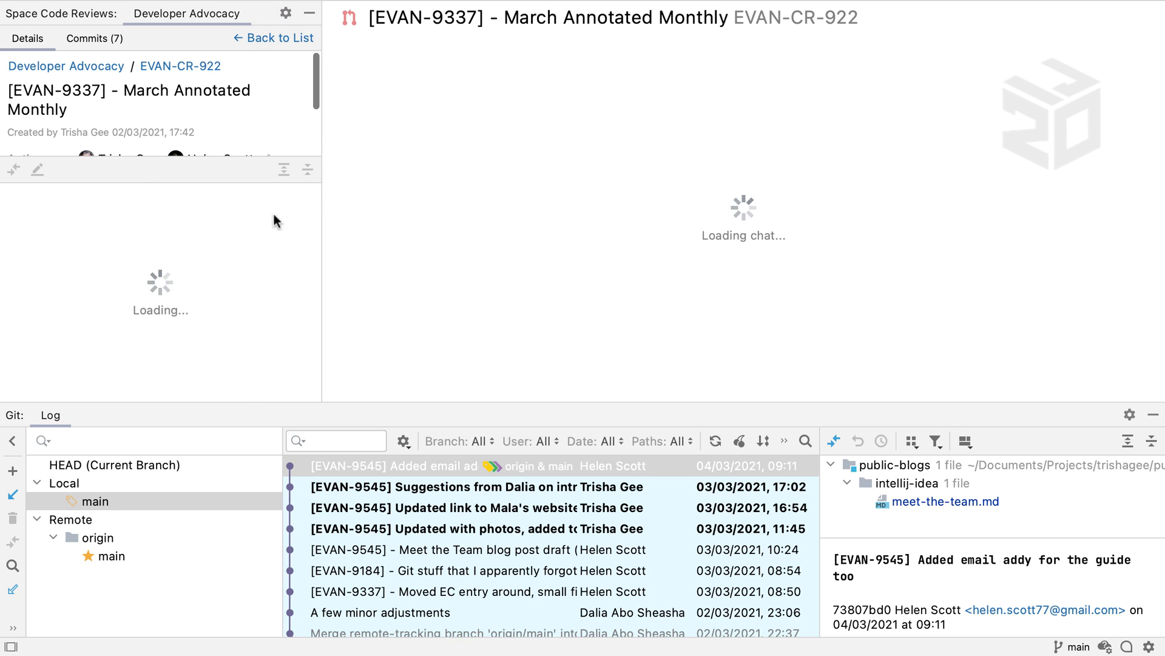
left_click_drag(224, 169, 225, 257)
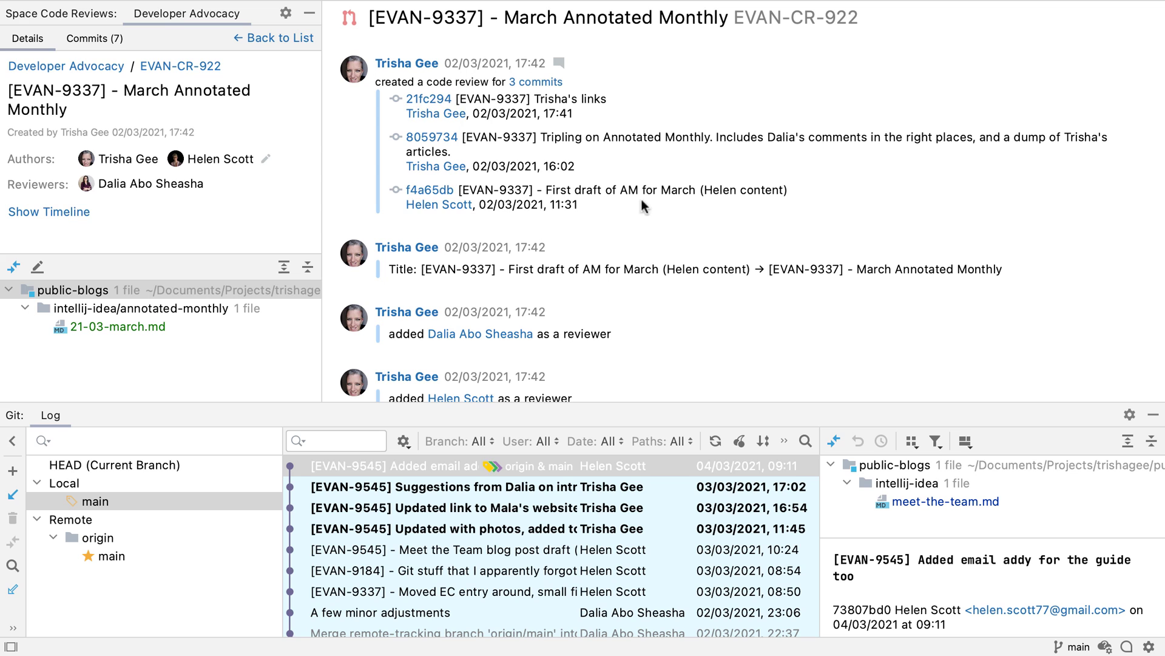
scroll(642, 199, "down", 2)
scroll(654, 202, "down", 3)
scroll(654, 203, "down", 3)
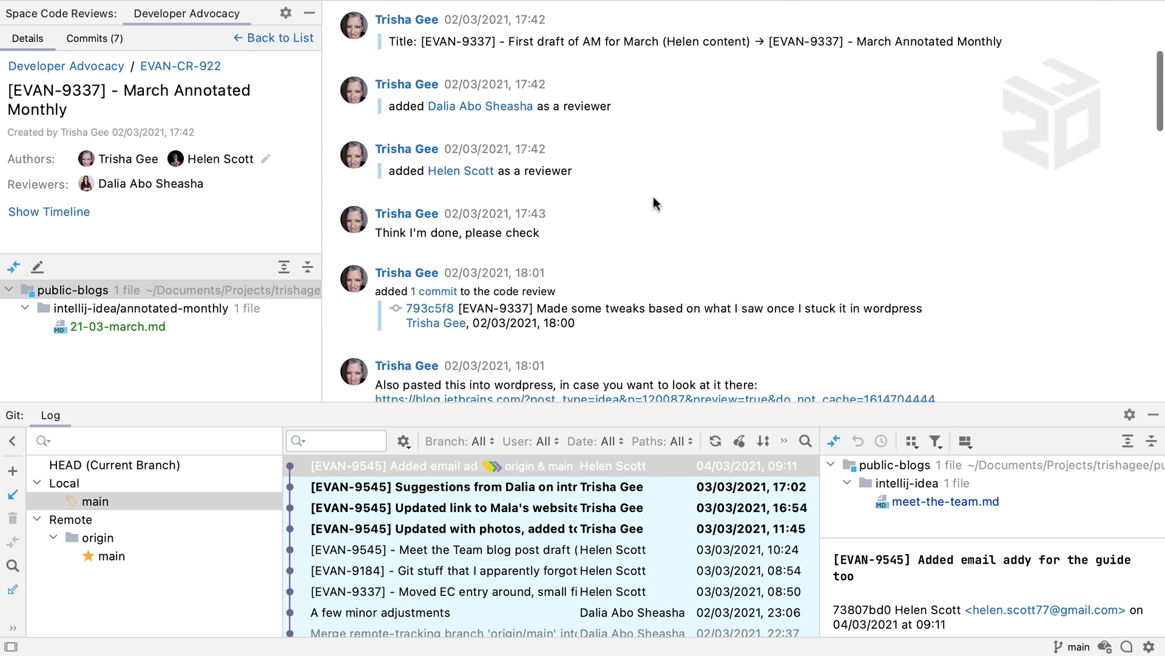
scroll(654, 203, "down", 3)
scroll(654, 202, "down", 2)
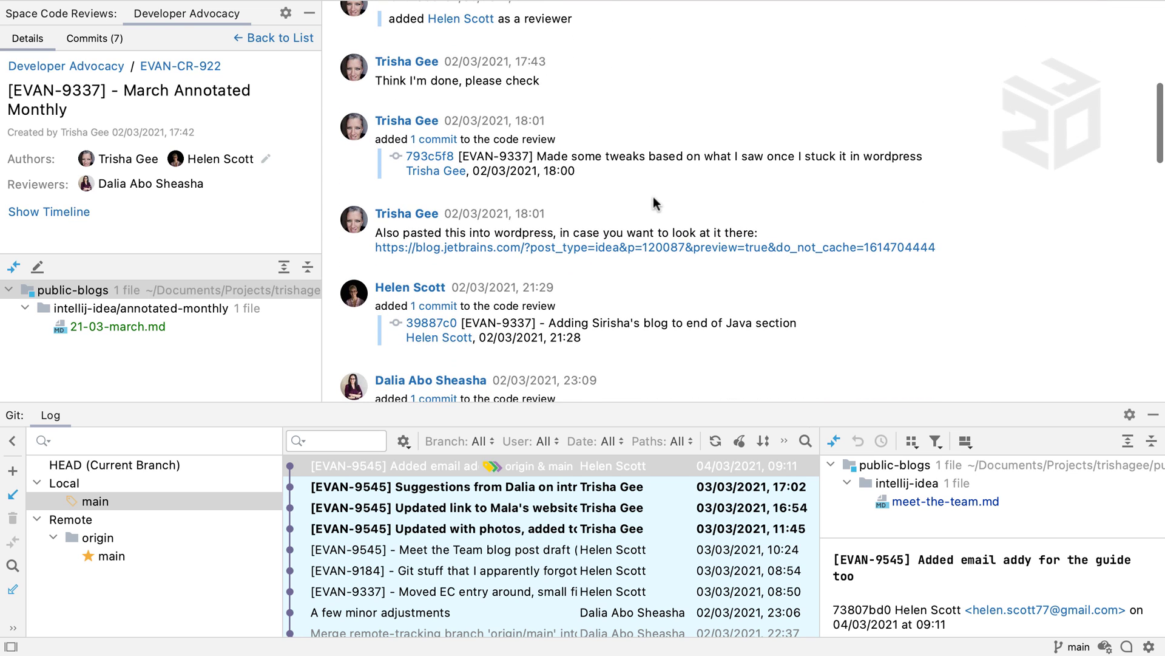
scroll(654, 202, "down", 3)
scroll(655, 202, "down", 3)
scroll(654, 203, "down", 3)
scroll(653, 202, "down", 5)
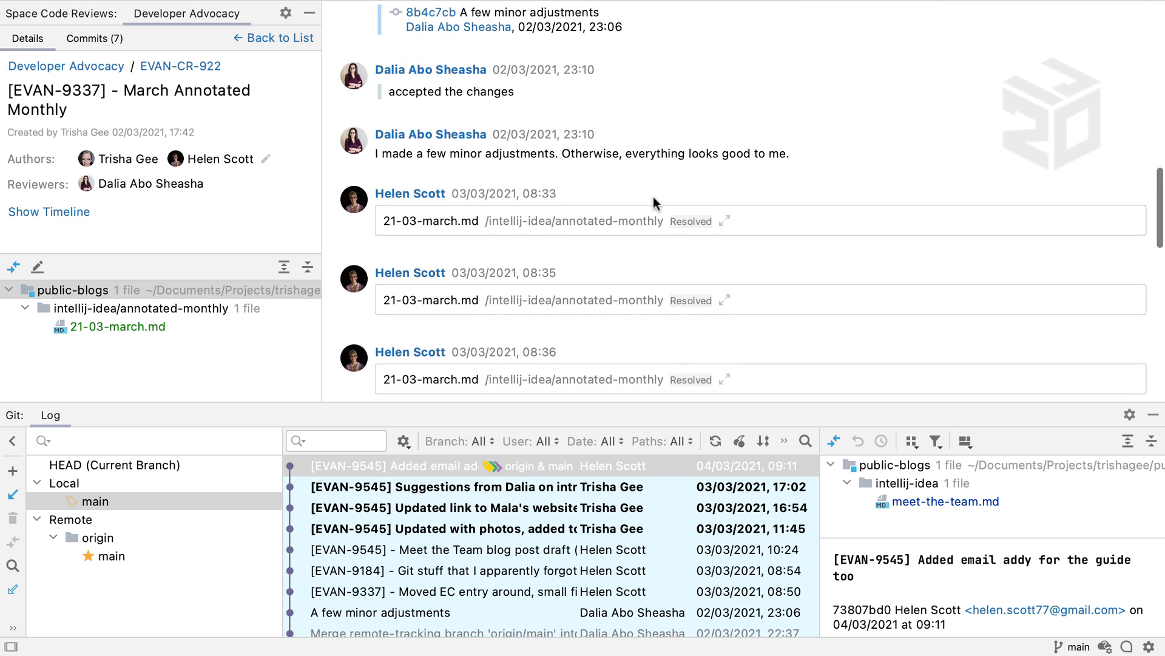
scroll(653, 202, "down", 3)
scroll(653, 202, "down", 4)
scroll(654, 197, "down", 1)
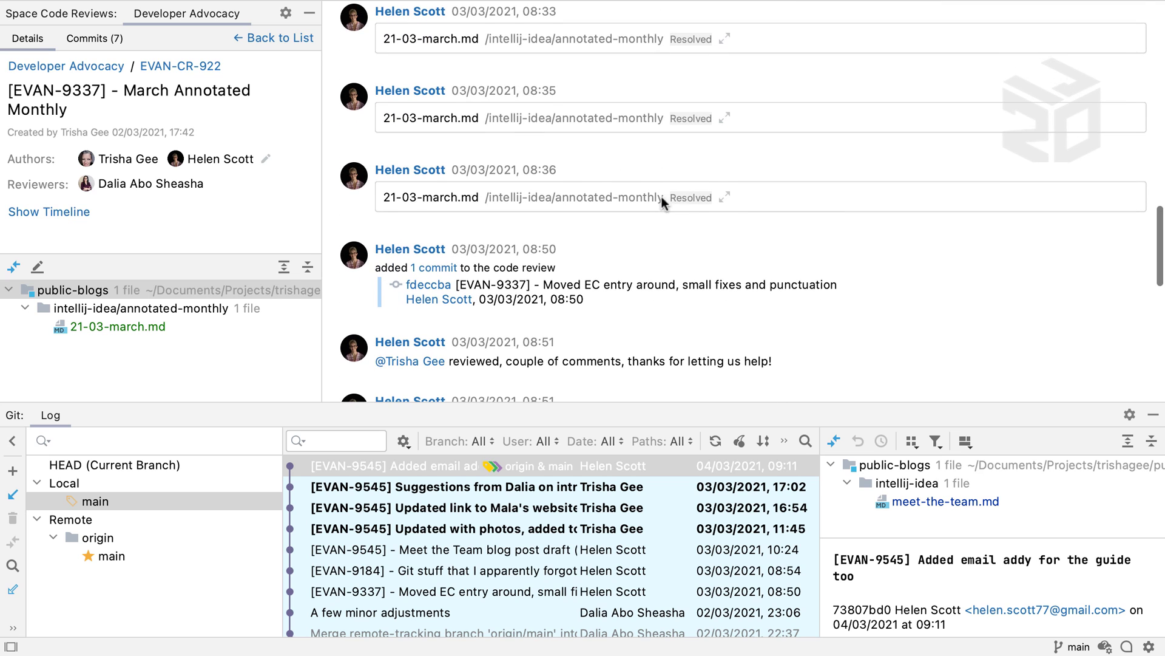
Reply 'Looks good!' in the resolved 08:36 thread about moving the article to Frameworks
left_click(726, 199)
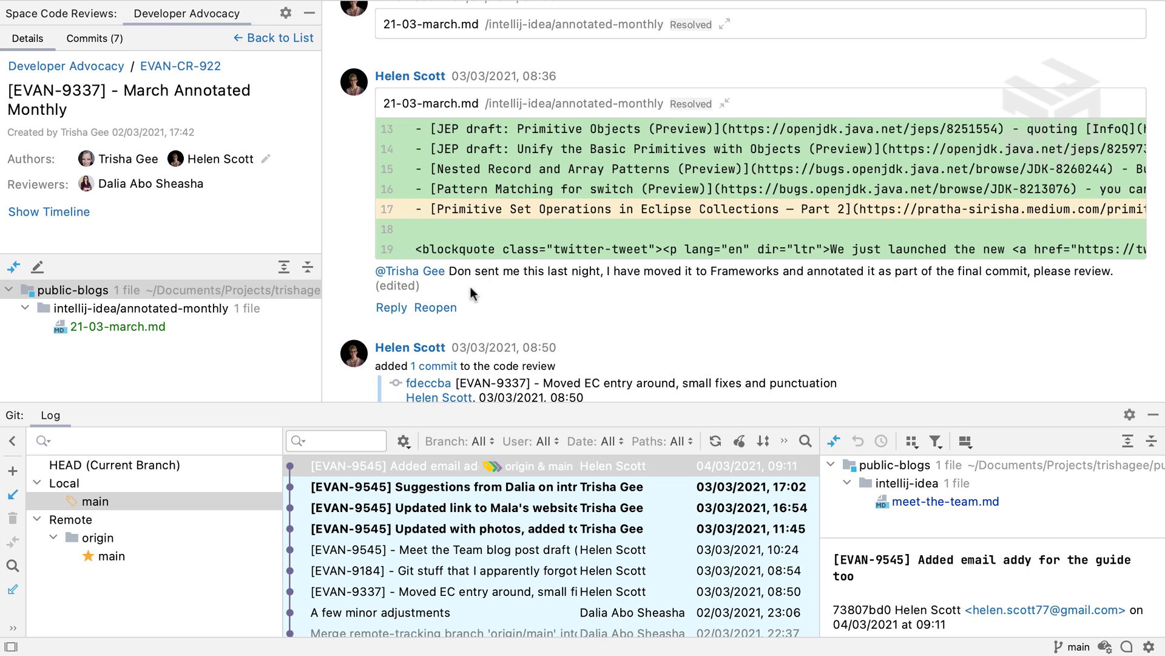
left_click(391, 307)
type("Looks good!")
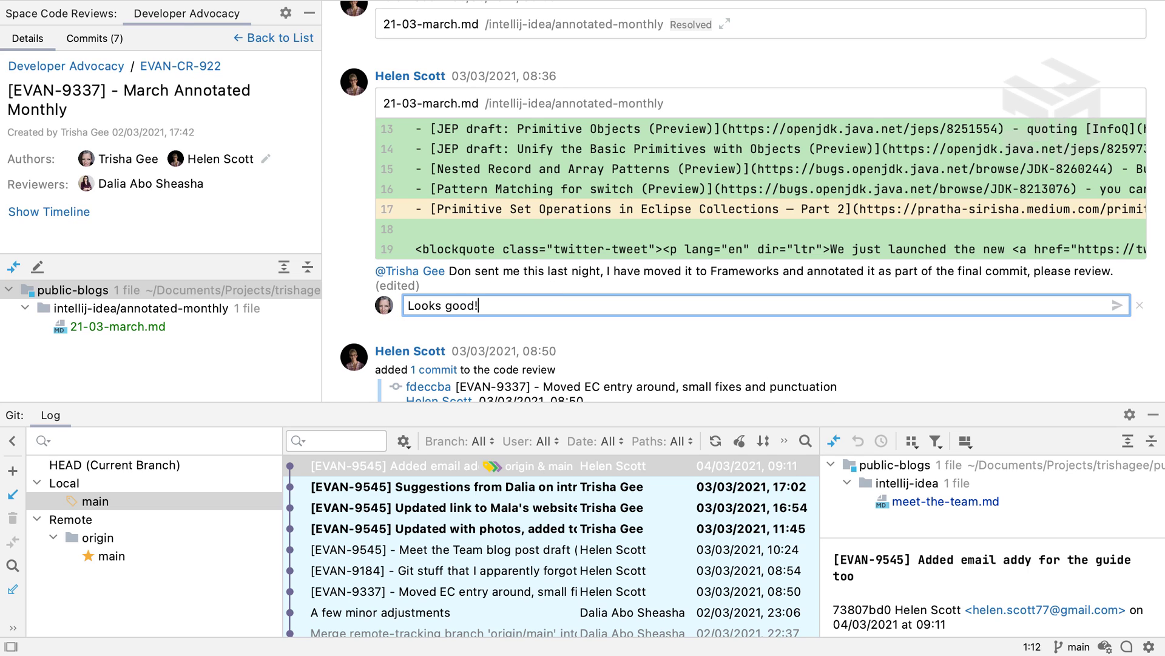
key("Return")
scroll(685, 307, "down", 5)
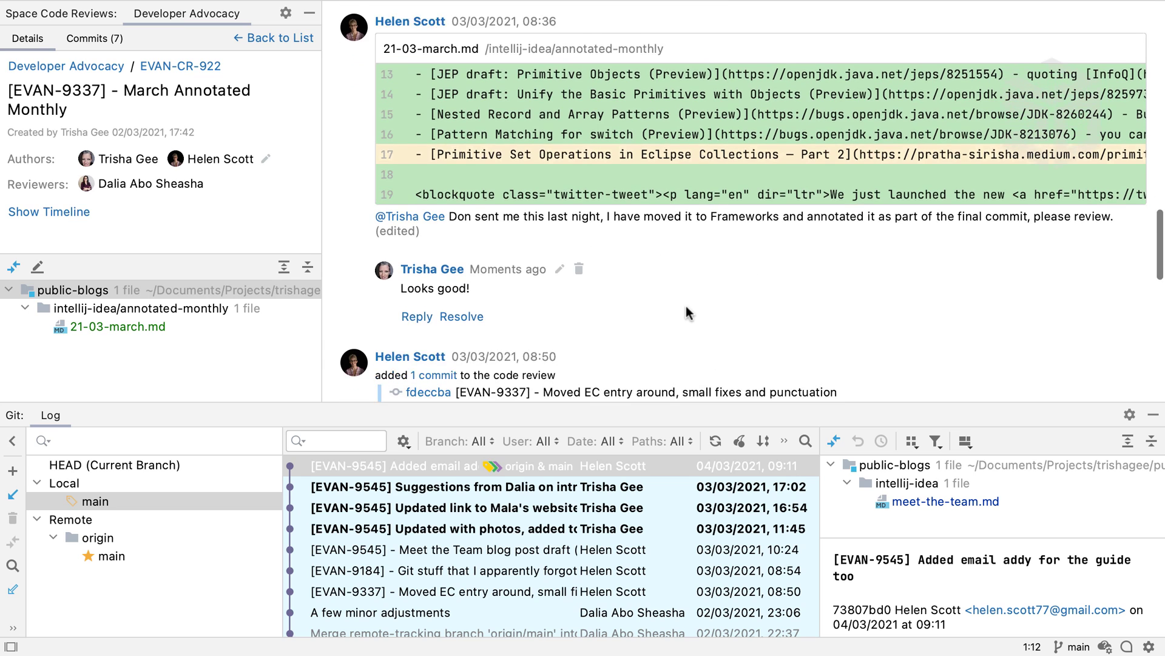
scroll(686, 305, "down", 10)
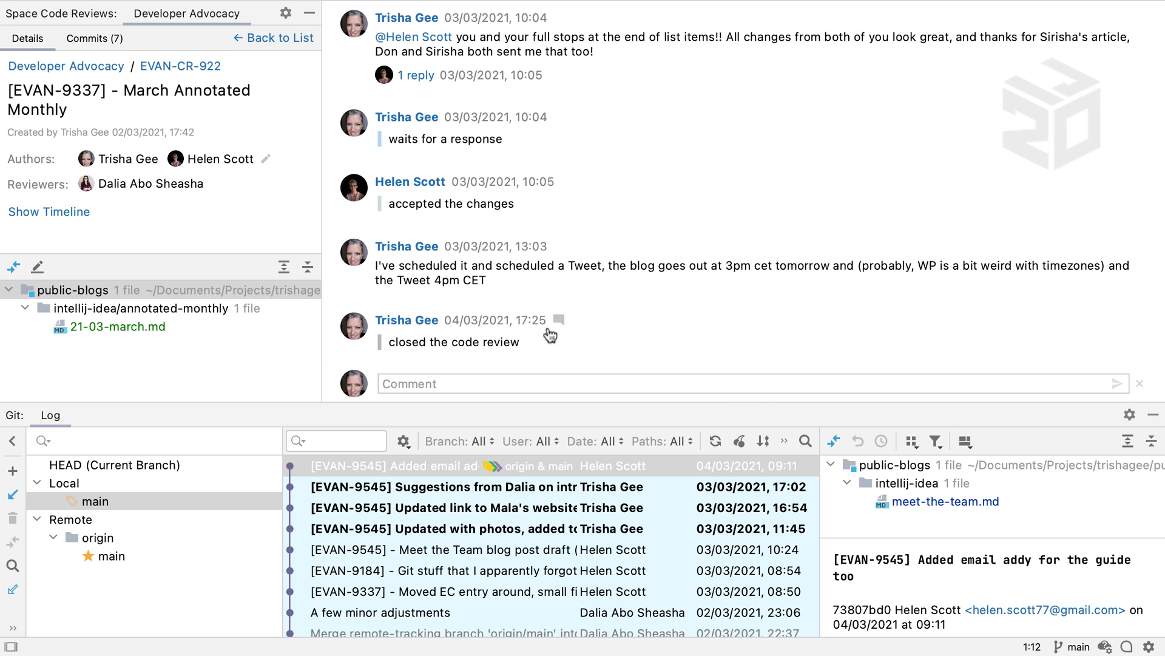
Reply 'Ooops, I wasn't quite finished!' to the closed-code-review entry
left_click(560, 320)
type("Ooop")
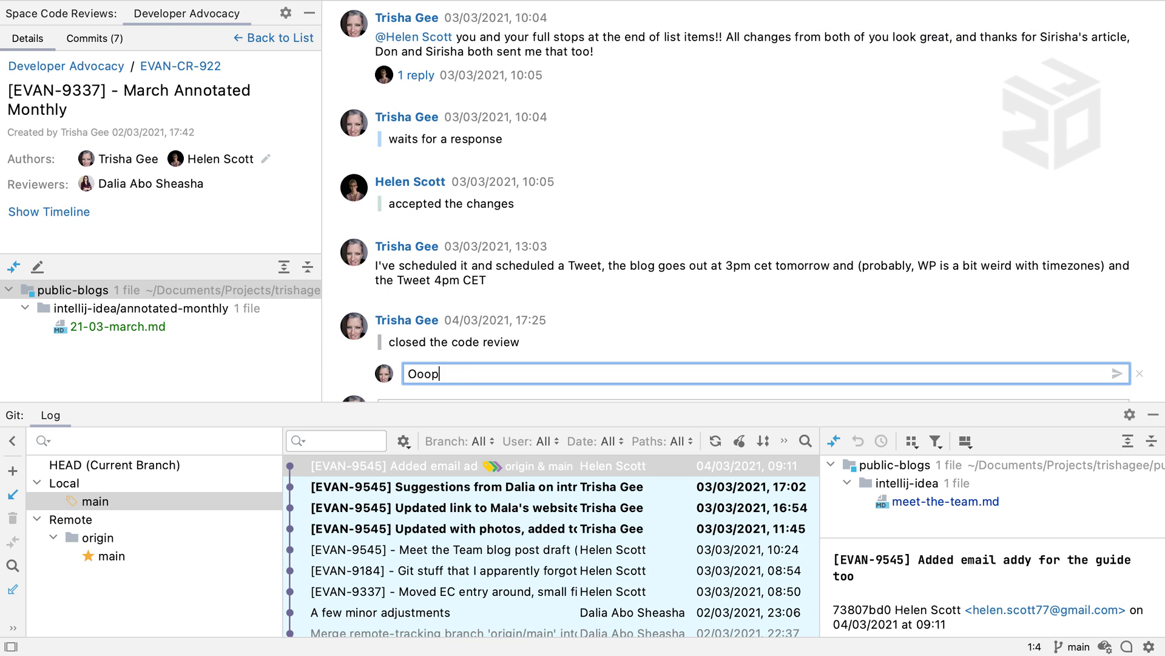
type("s, I wasn't quite finished!")
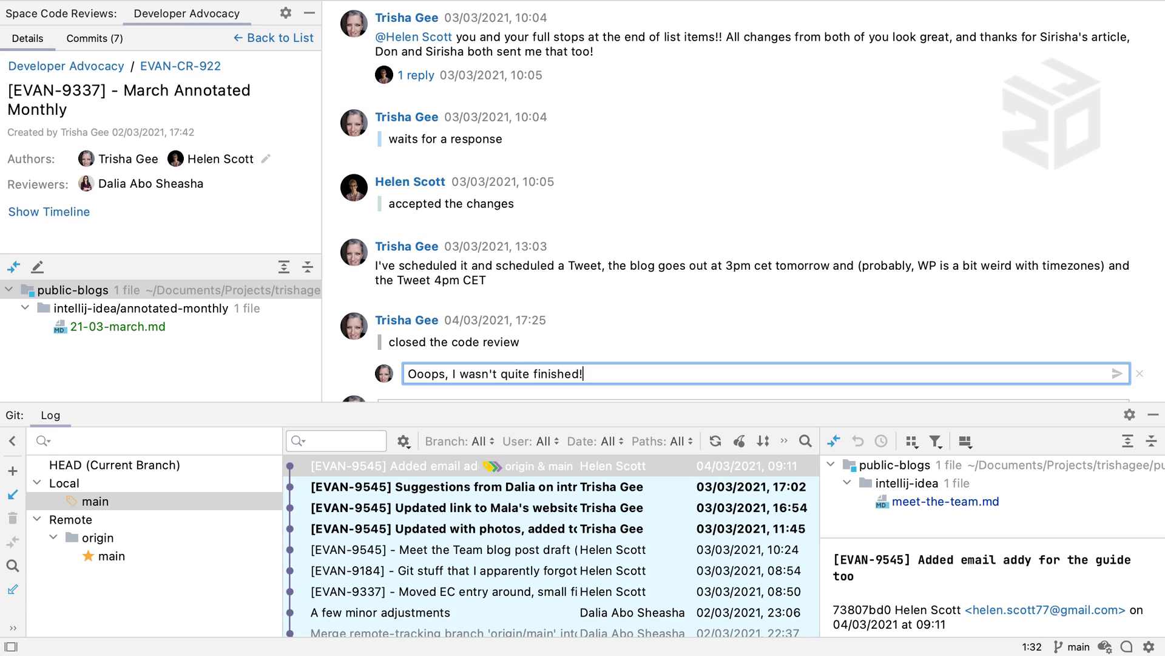
key("Return")
type("Let'")
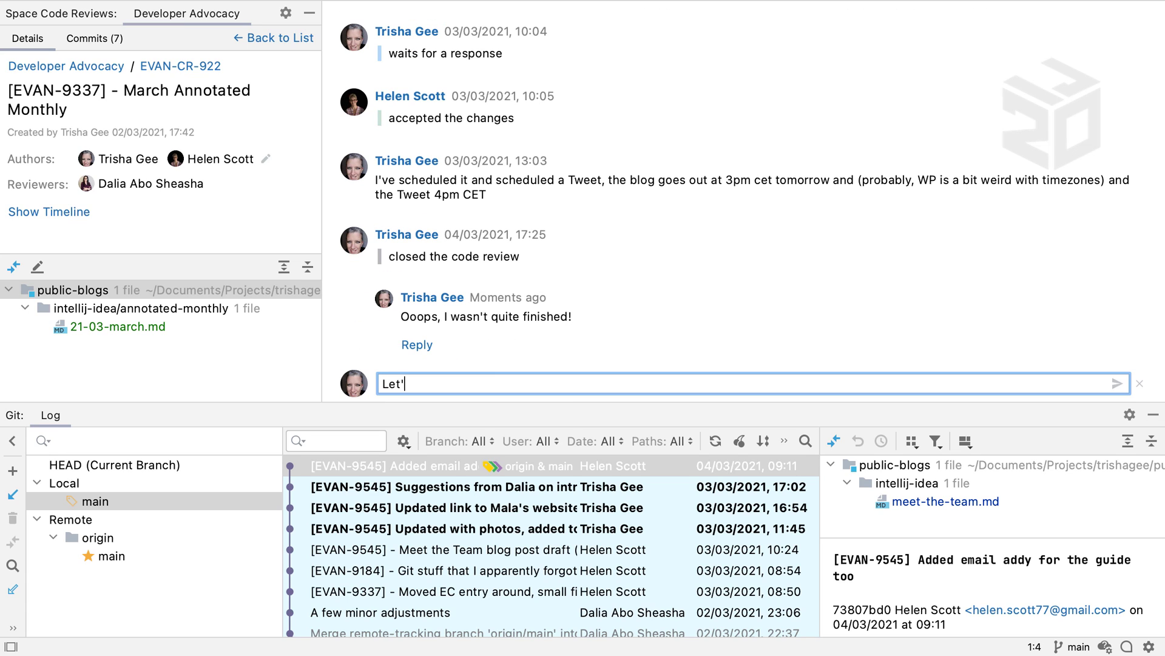
type("s take one")
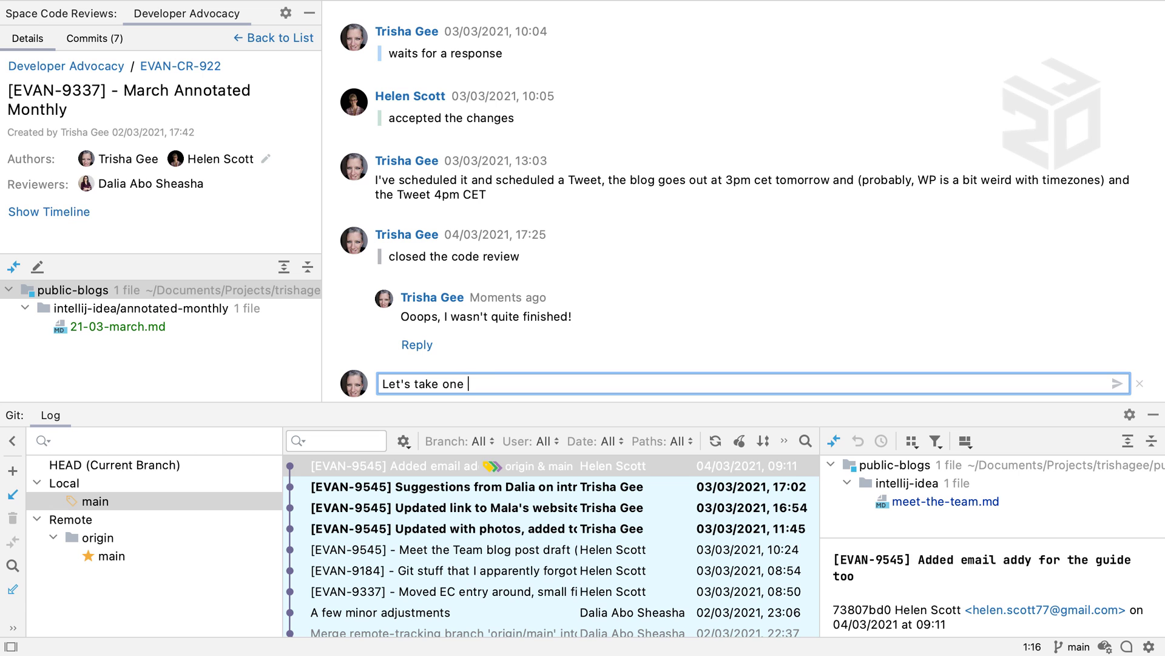